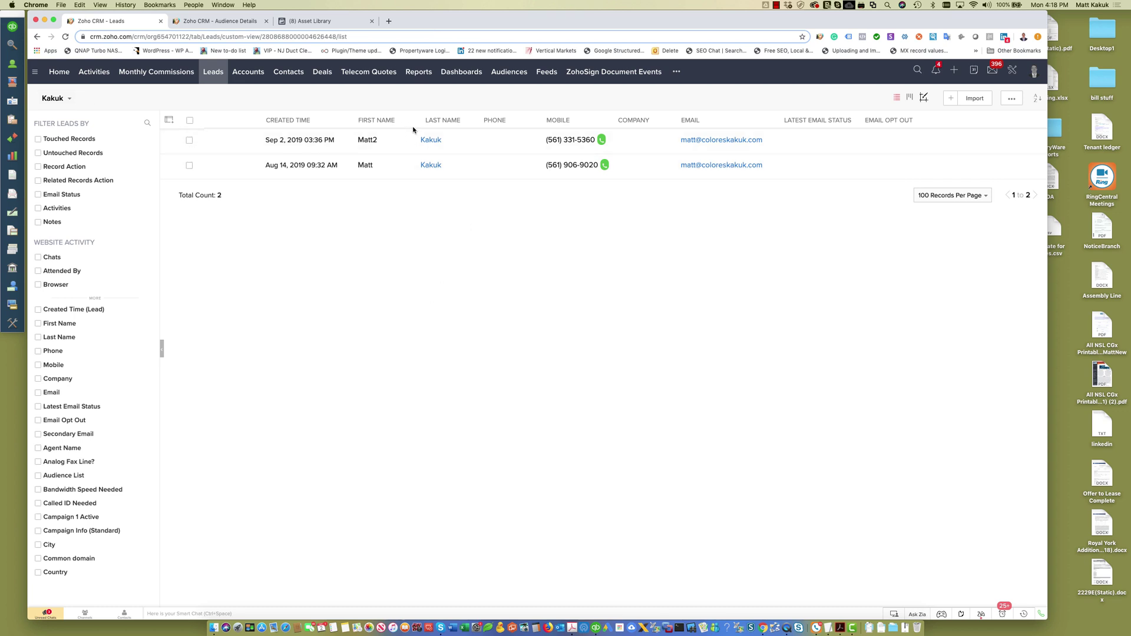
# Open RingCentral SMS from the installed Marketplace extensions to view its version, templates and settings
pyautogui.click(1012, 70)
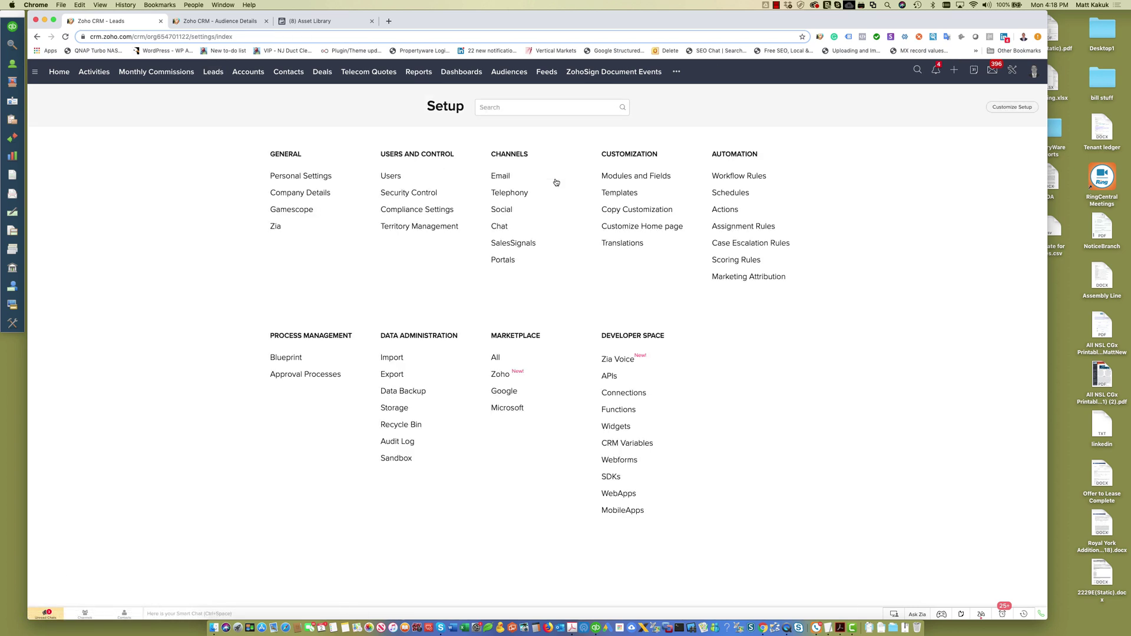
pyautogui.click(496, 362)
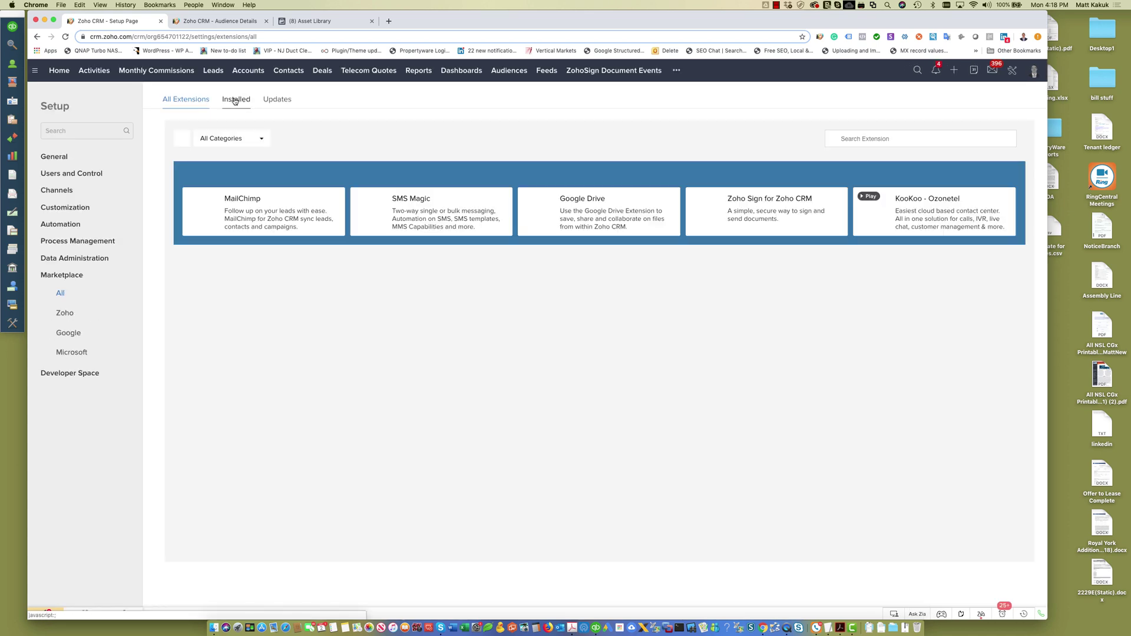
pyautogui.click(235, 100)
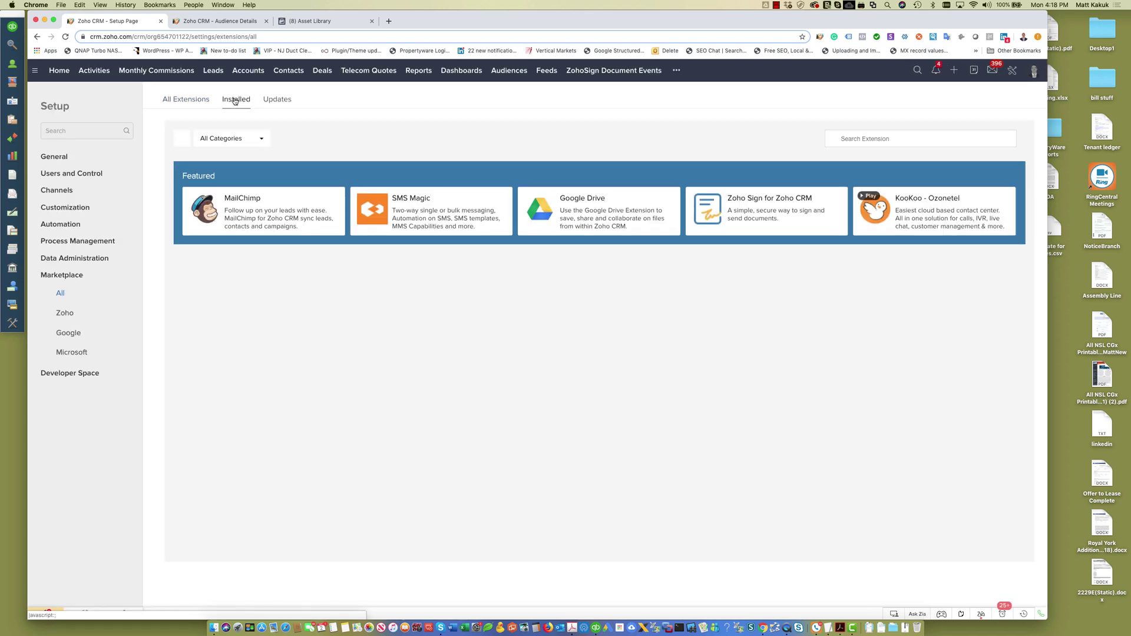
pyautogui.scroll(-6, 318, 436)
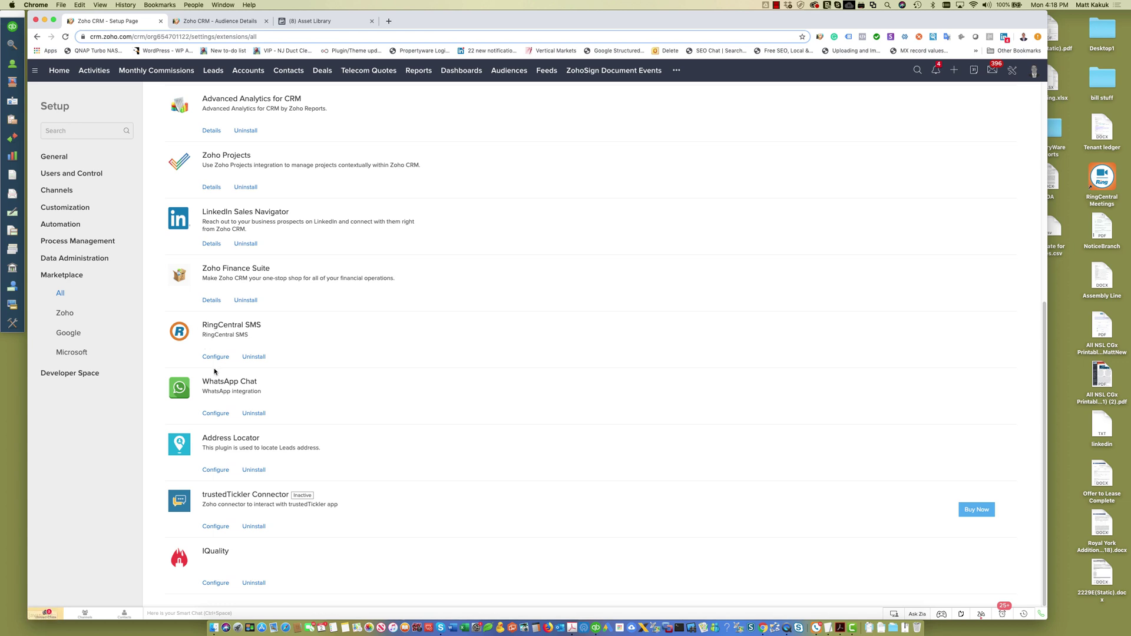
pyautogui.click(281, 340)
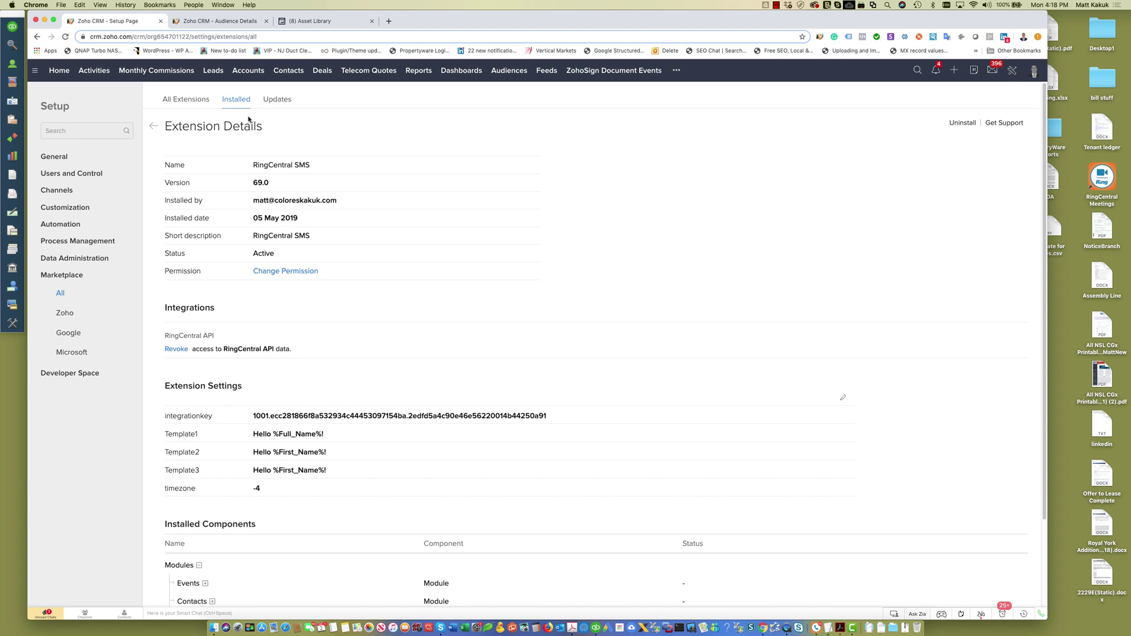
# Select the second lead (created Aug 14, 2019) in Leads and send it the SMS 'test extension'
pyautogui.click(208, 72)
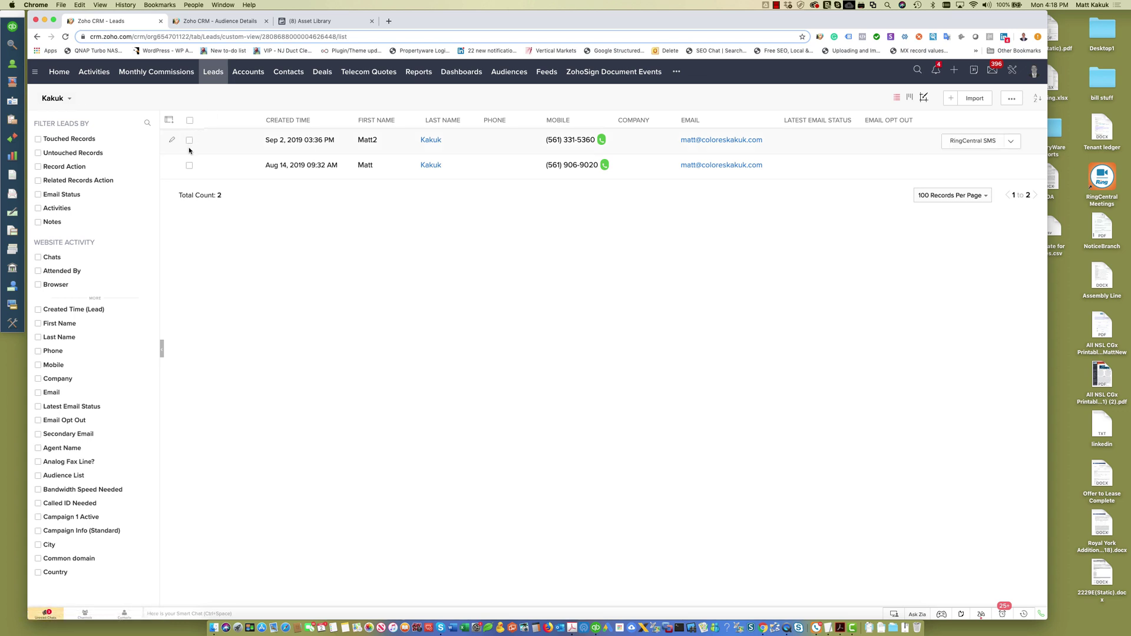
pyautogui.click(189, 166)
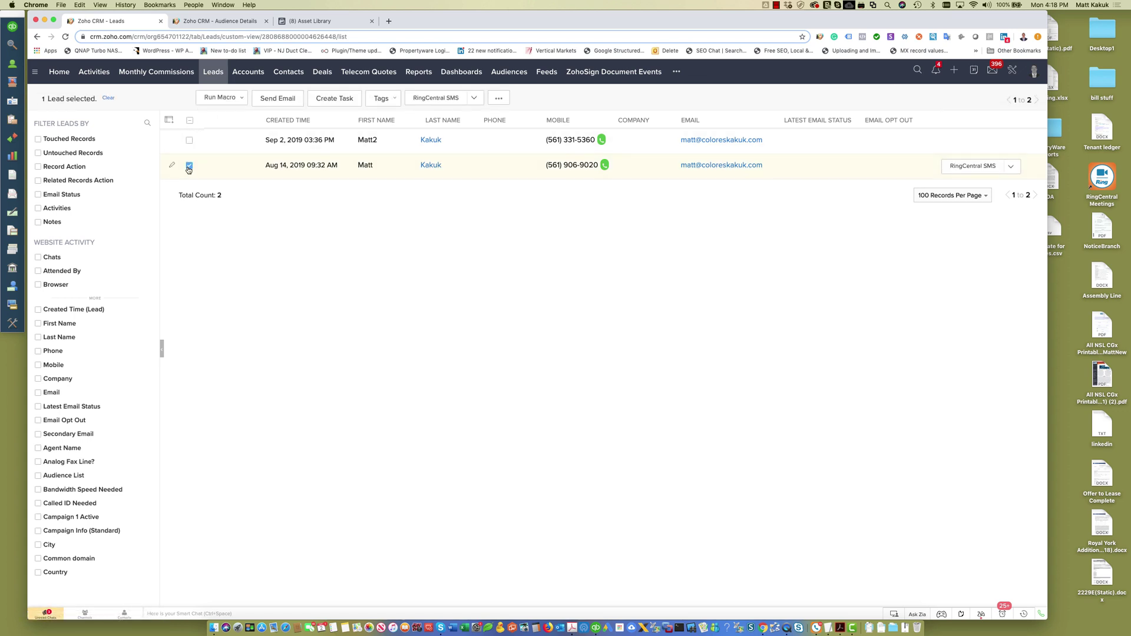
pyautogui.click(453, 101)
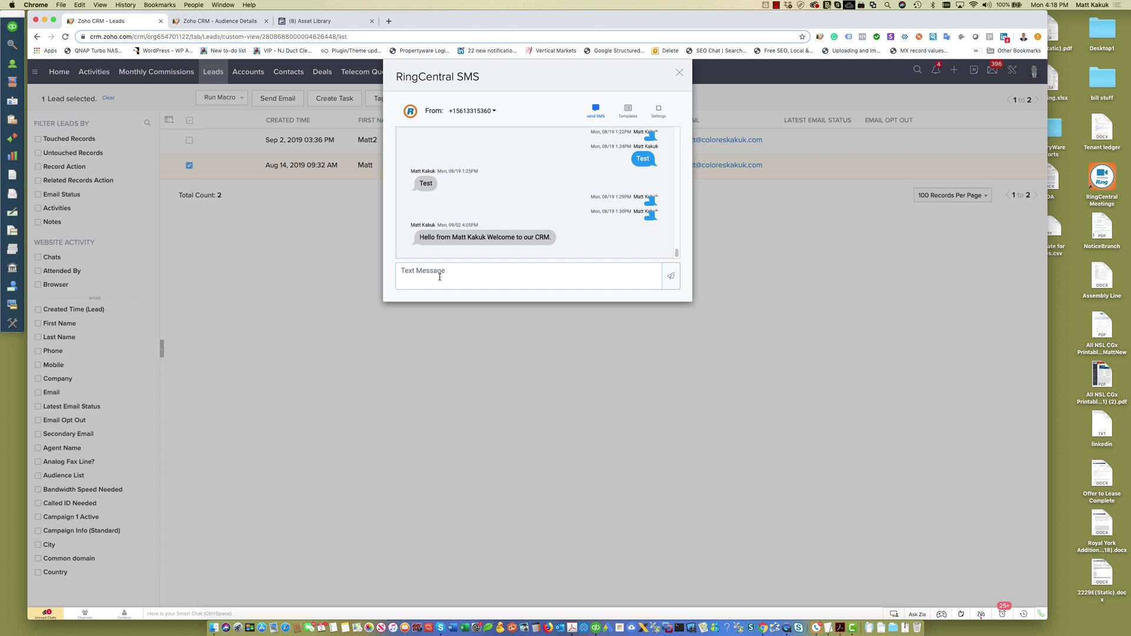
pyautogui.write('test extension')
pyautogui.click(670, 276)
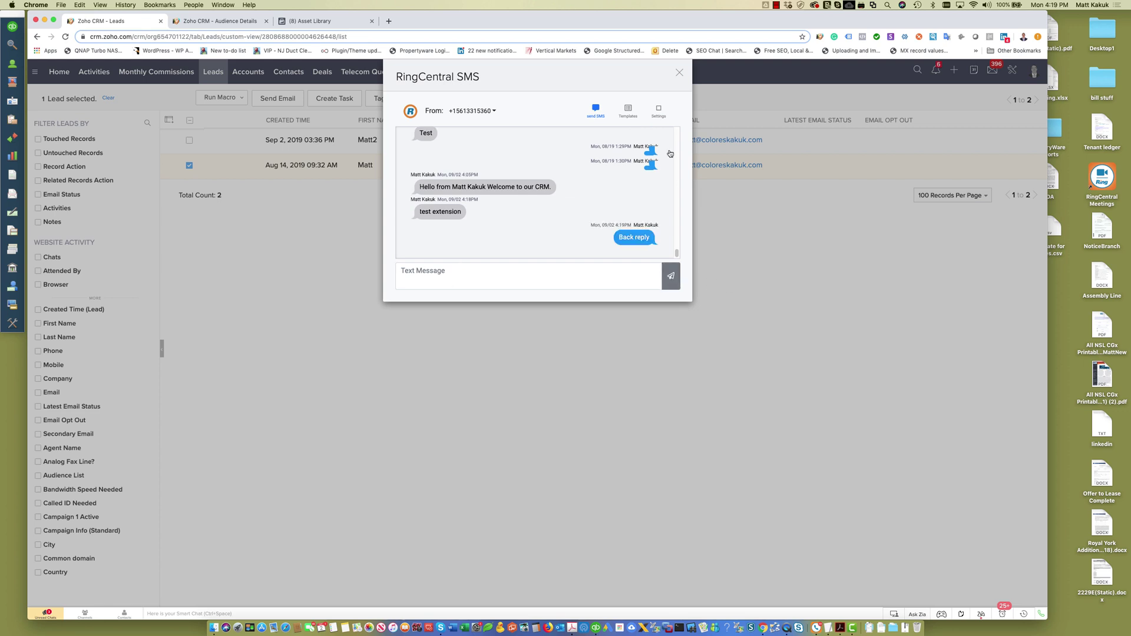
# Review SMS Template 2 and Template 1, then return to the message thread
pyautogui.click(636, 112)
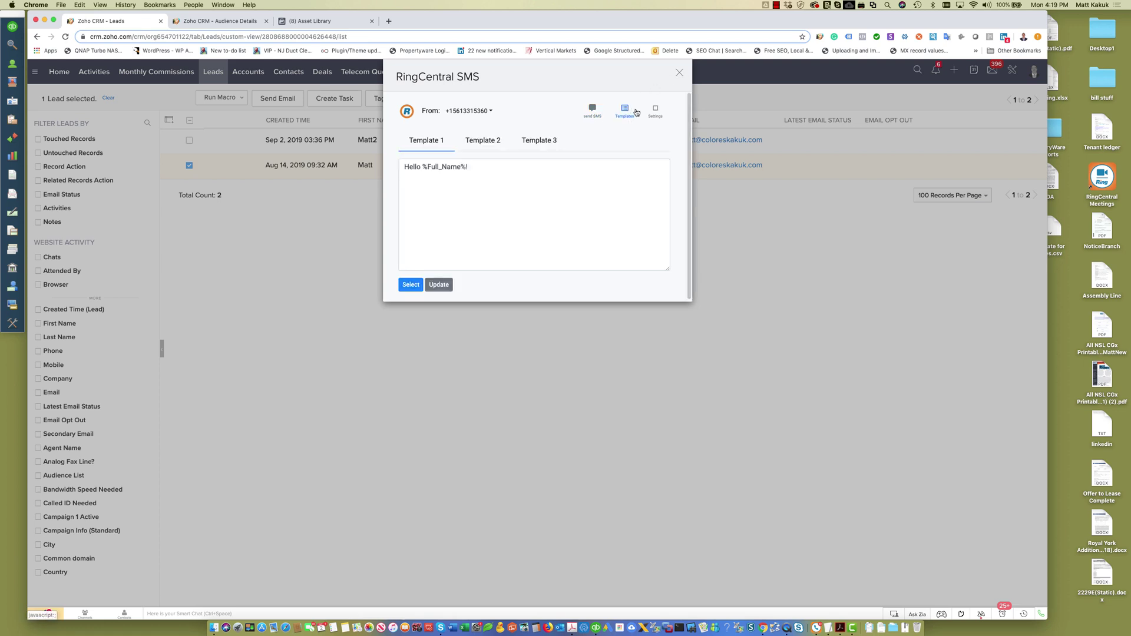
pyautogui.click(482, 142)
pyautogui.click(443, 141)
pyautogui.click(592, 110)
# Check the available sender numbers and keep the direct number as the sender
pyautogui.click(496, 111)
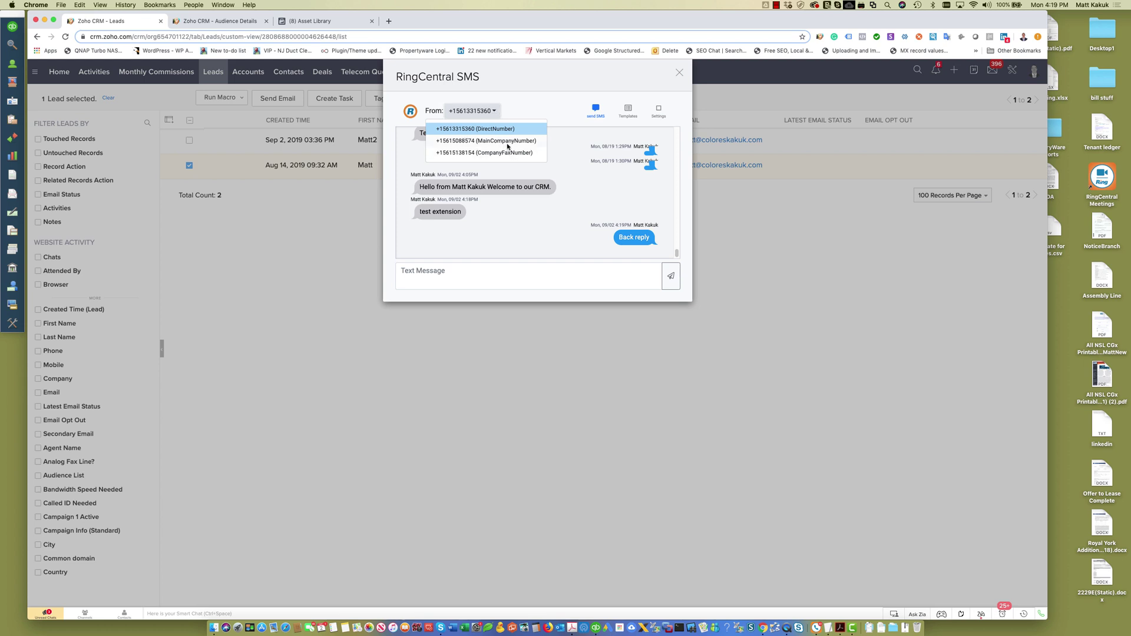
pyautogui.click(505, 112)
pyautogui.click(497, 113)
pyautogui.click(539, 115)
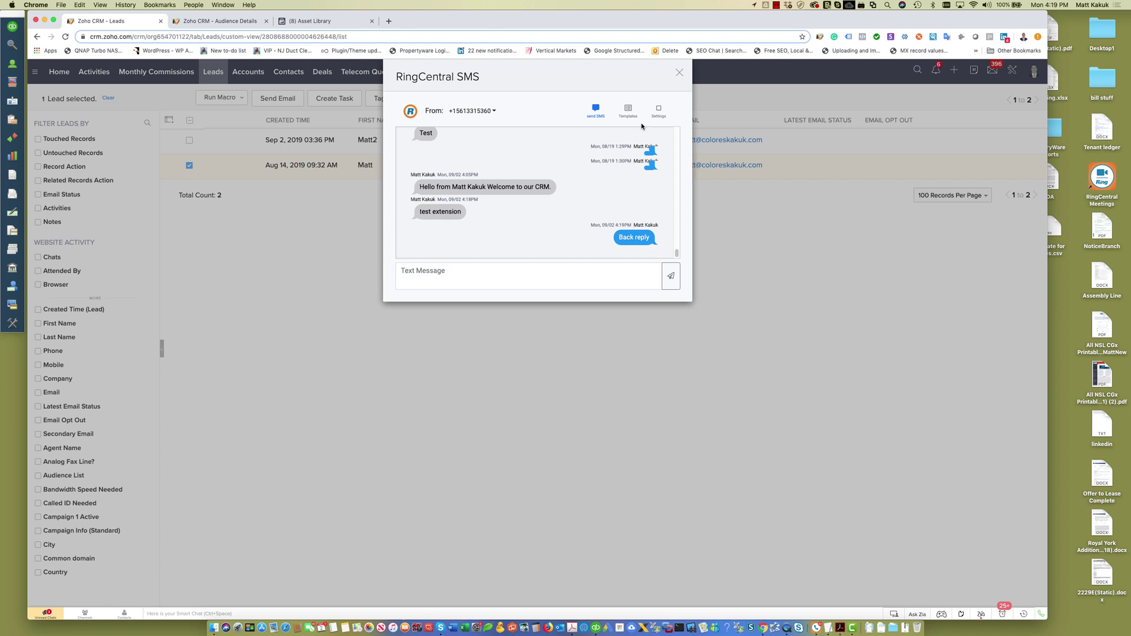
# Close the RingCentral SMS window and notifications panel, then deselect the lead
pyautogui.click(939, 71)
pyautogui.click(937, 70)
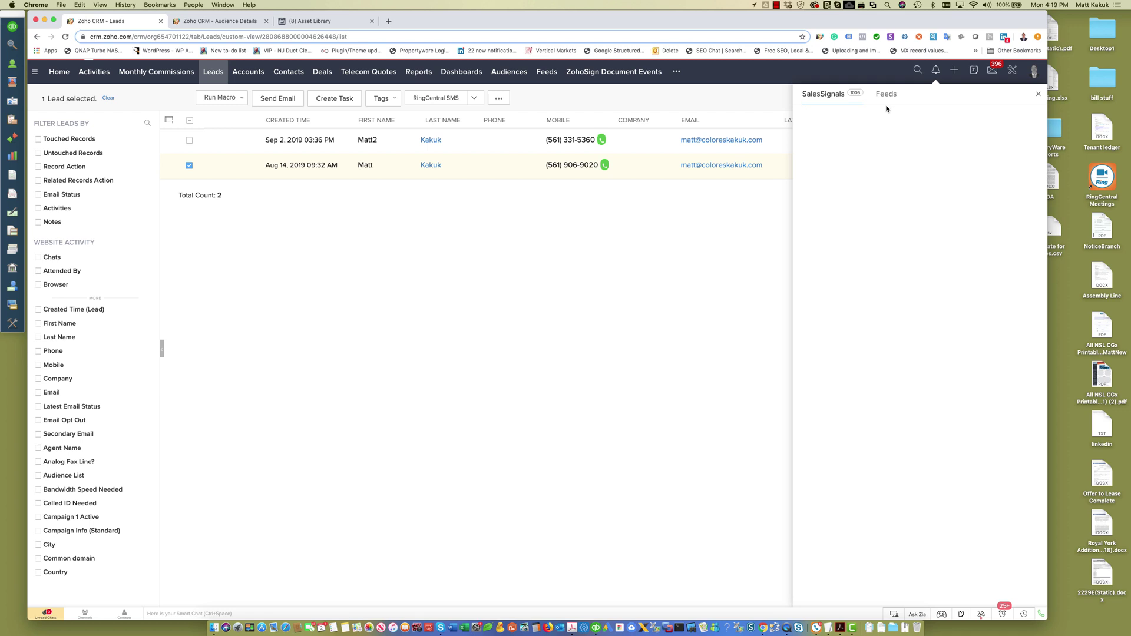
pyautogui.click(938, 71)
pyautogui.click(189, 166)
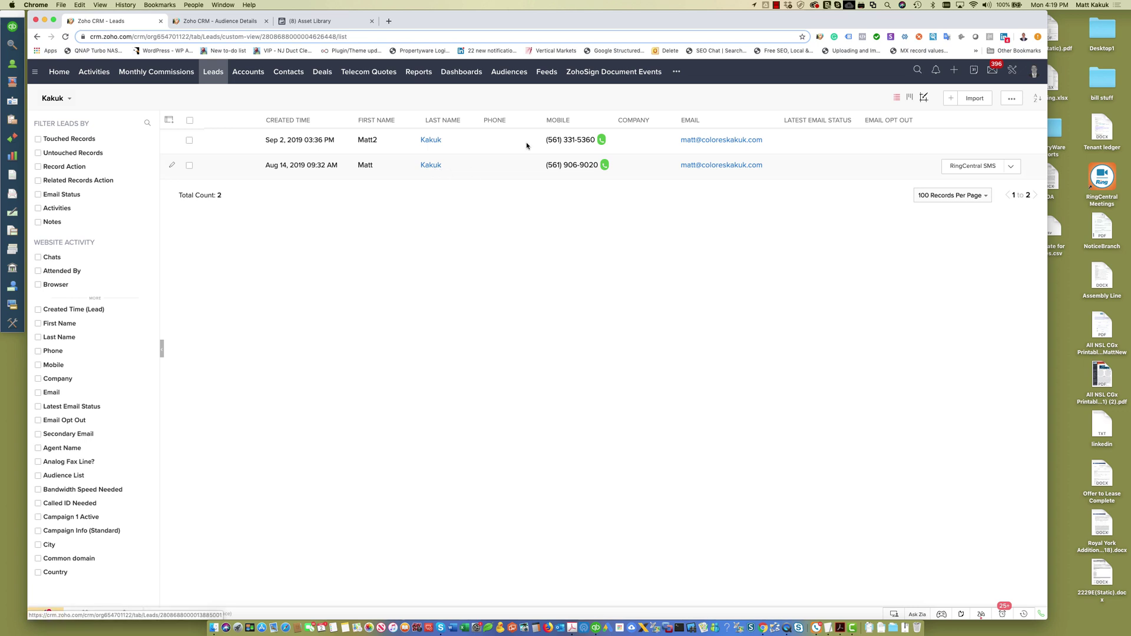
# Search Setup's Workflow Rules for 'sms' and open the Send Kakuk SMS rule
pyautogui.click(1012, 70)
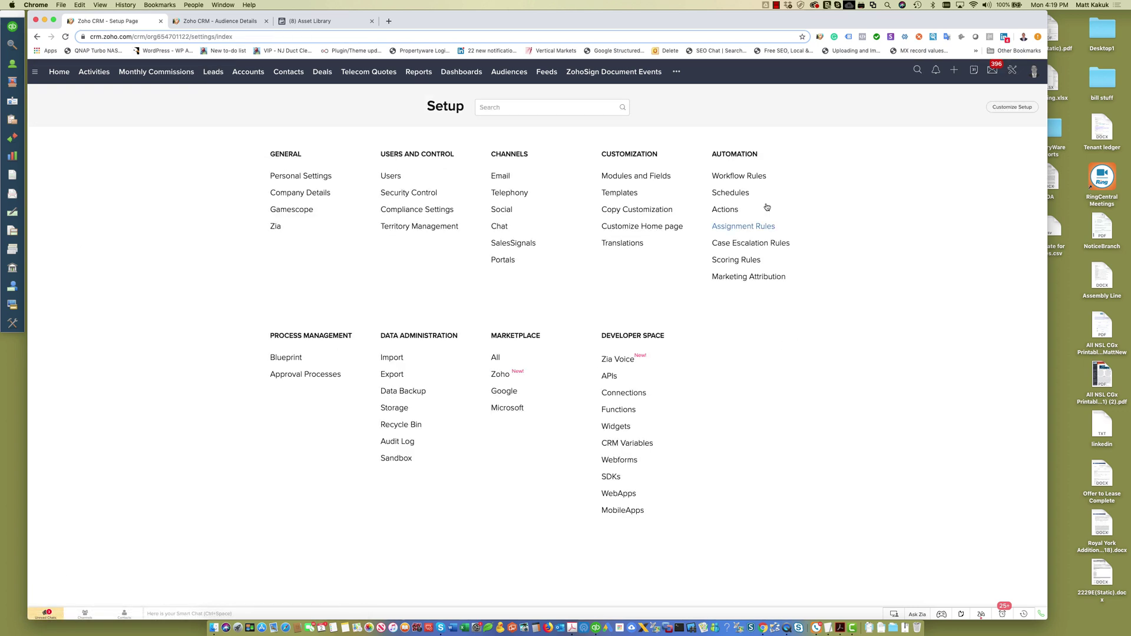
pyautogui.click(731, 175)
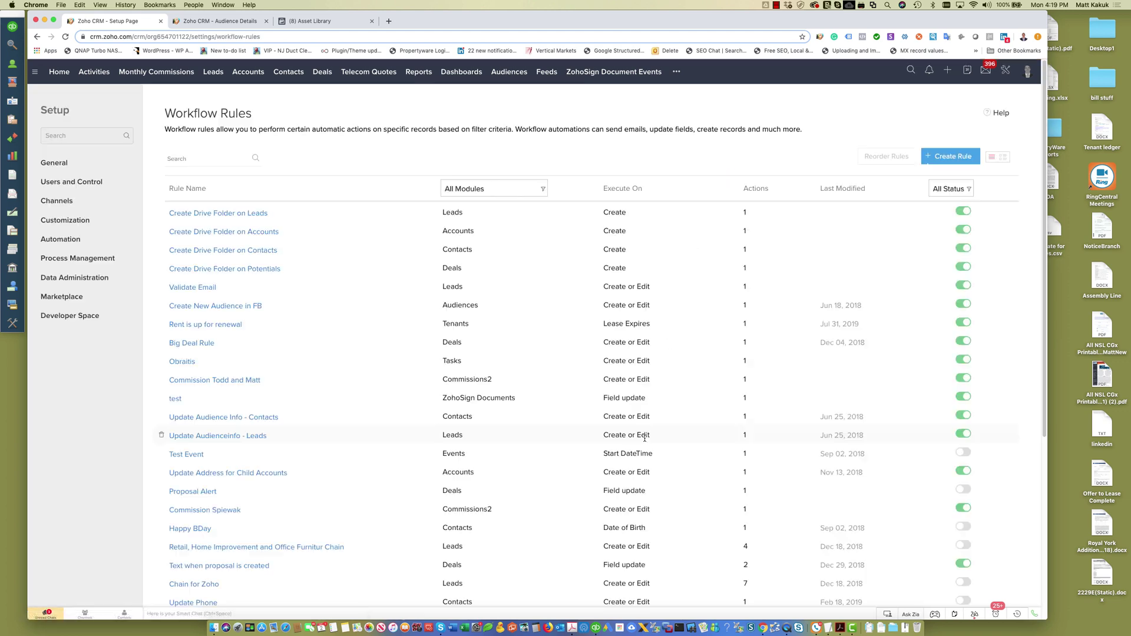
pyautogui.click(212, 194)
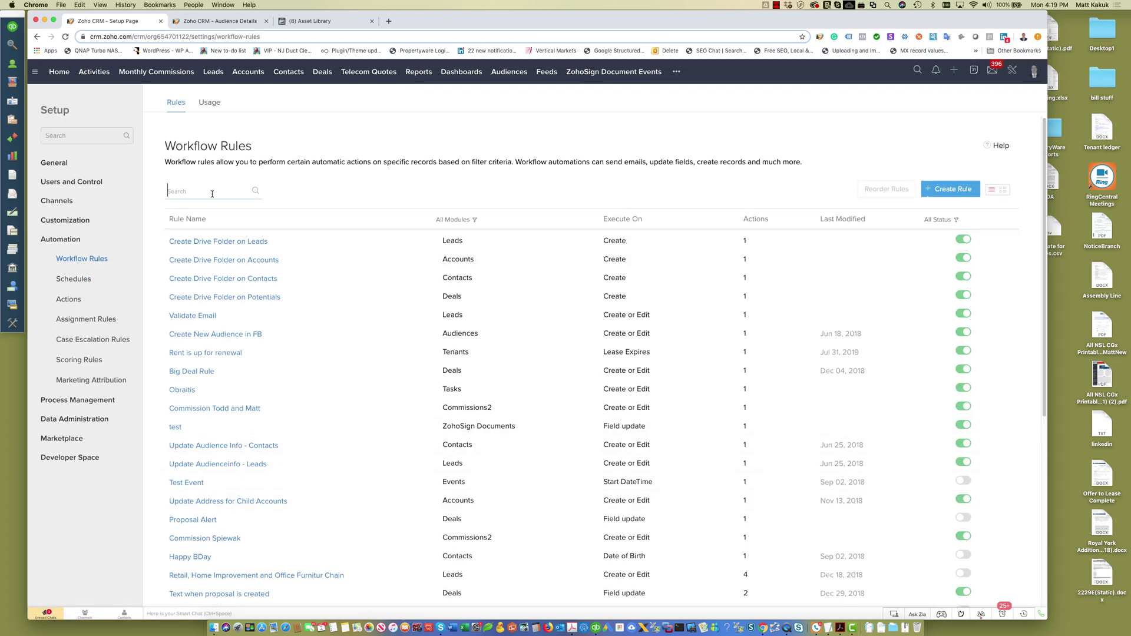
pyautogui.write('sms')
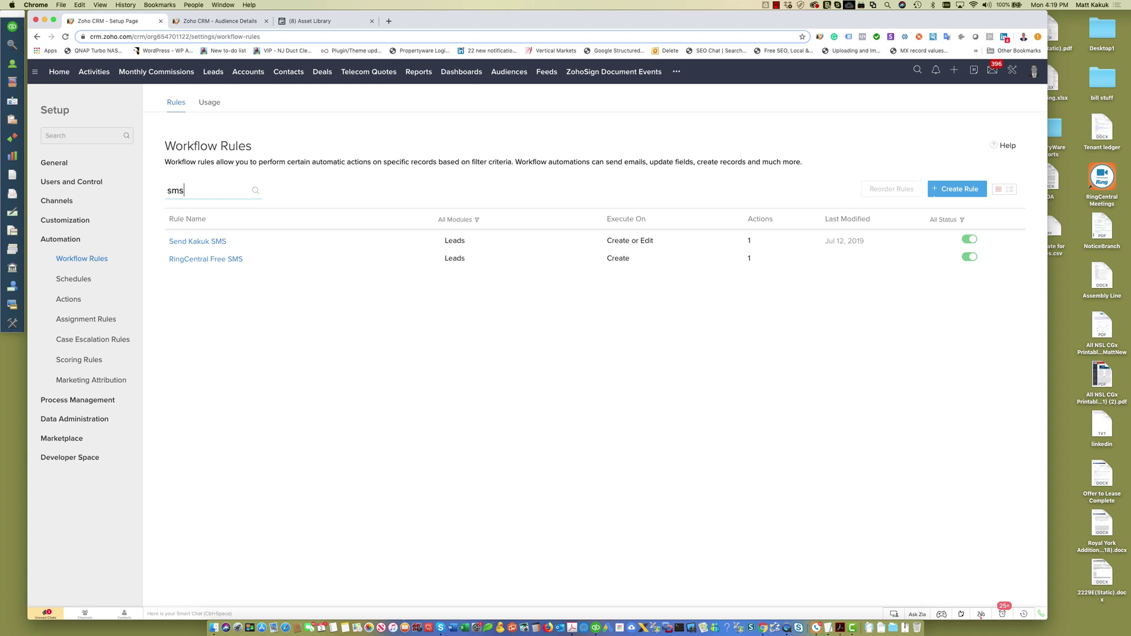
pyautogui.click(197, 241)
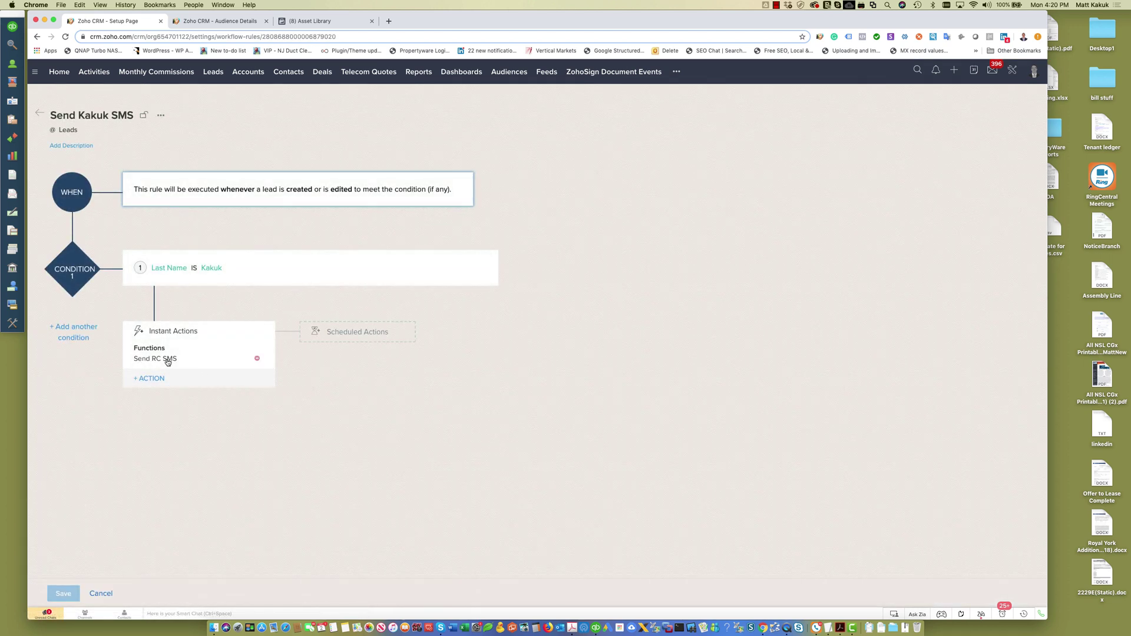
# Inspect the Send RC SMS function's Deluge code, highlighting the Welcome to our CRM message, then close it
pyautogui.click(167, 361)
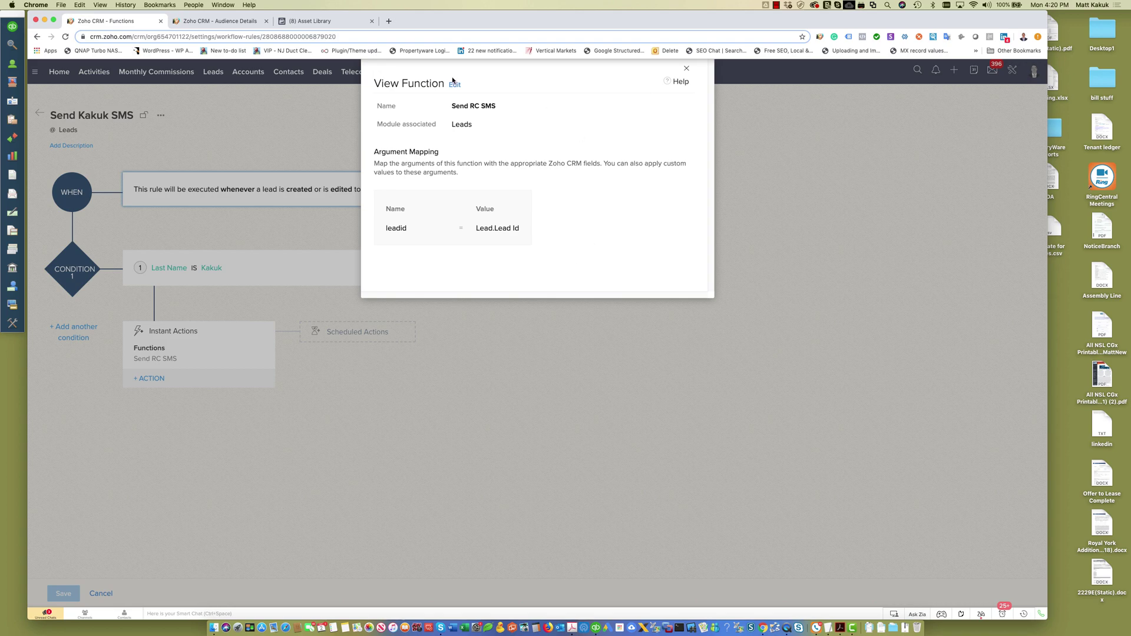
pyautogui.click(453, 86)
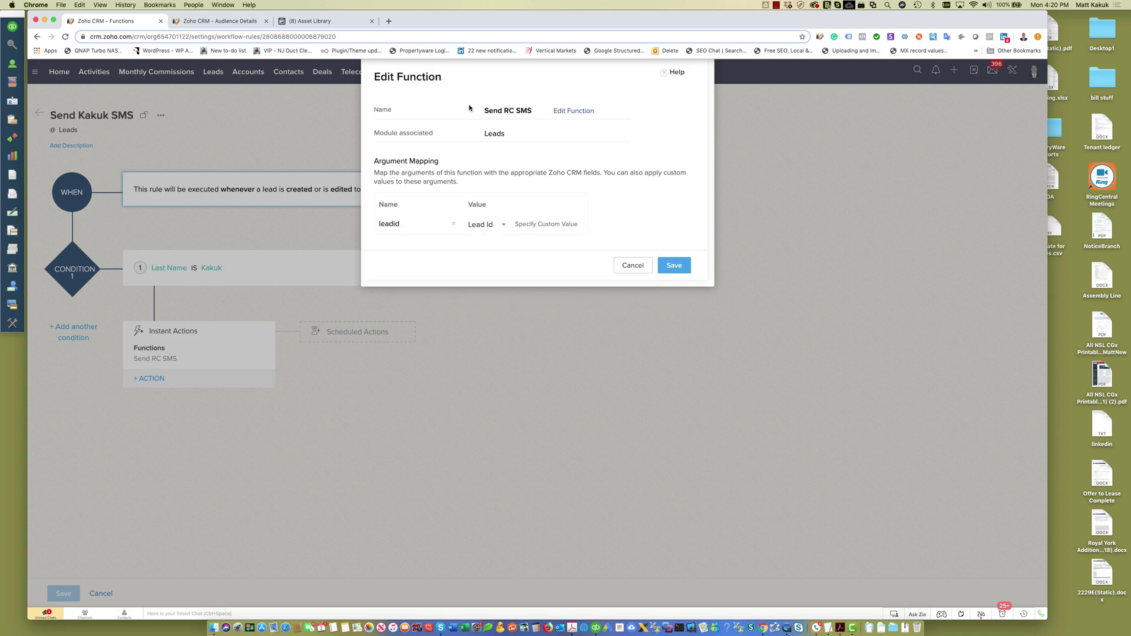
pyautogui.click(568, 112)
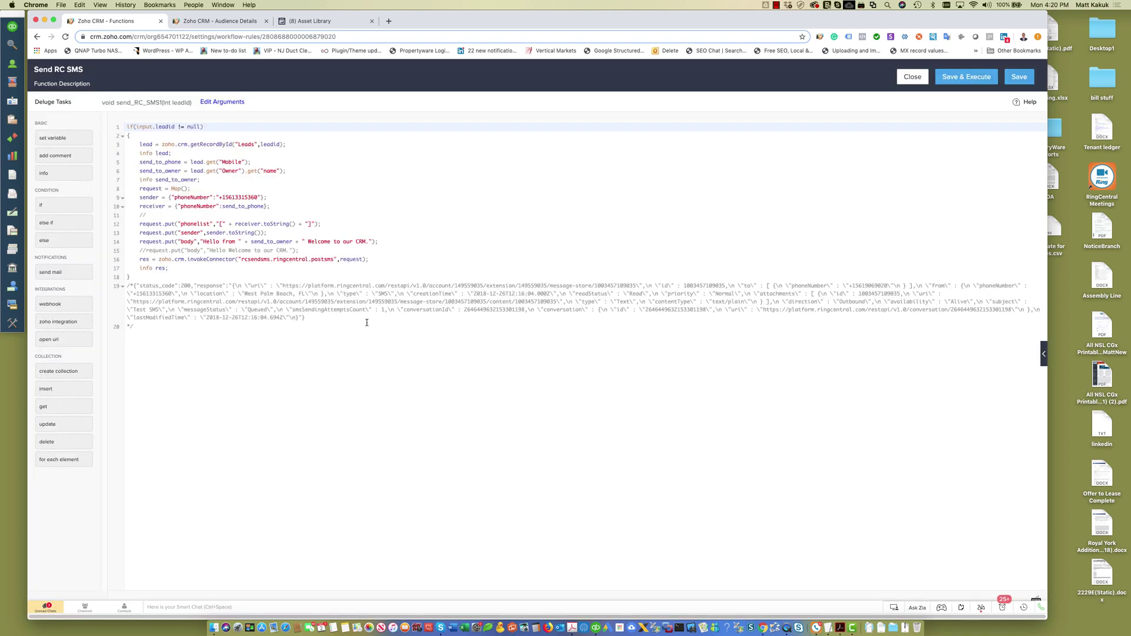
pyautogui.moveTo(307, 241); pyautogui.dragTo(365, 241)
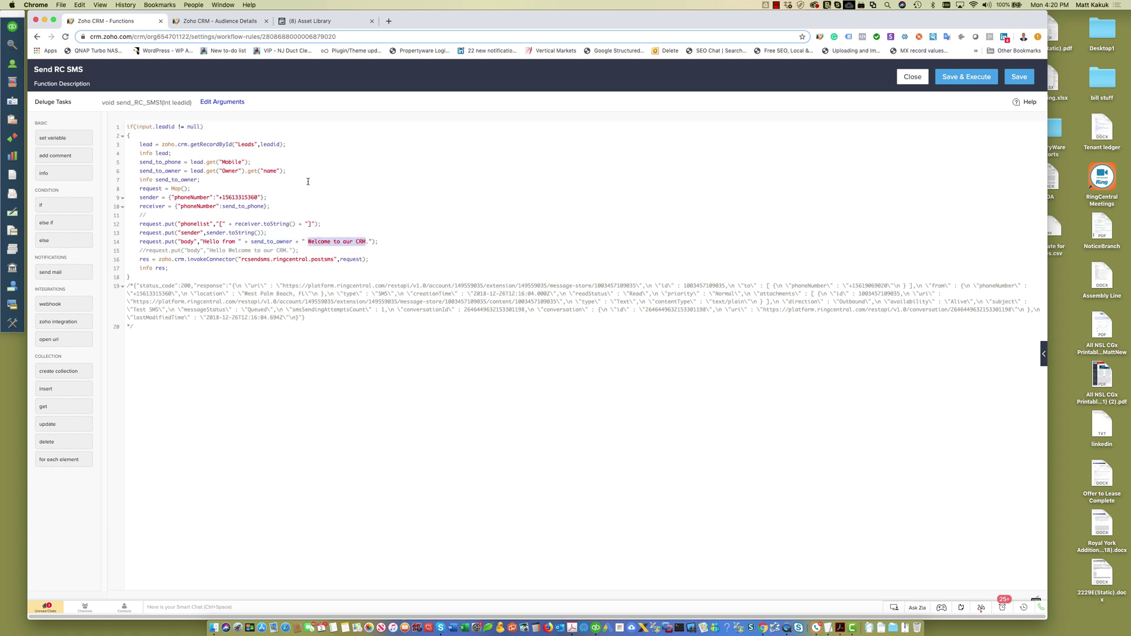
pyautogui.click(909, 78)
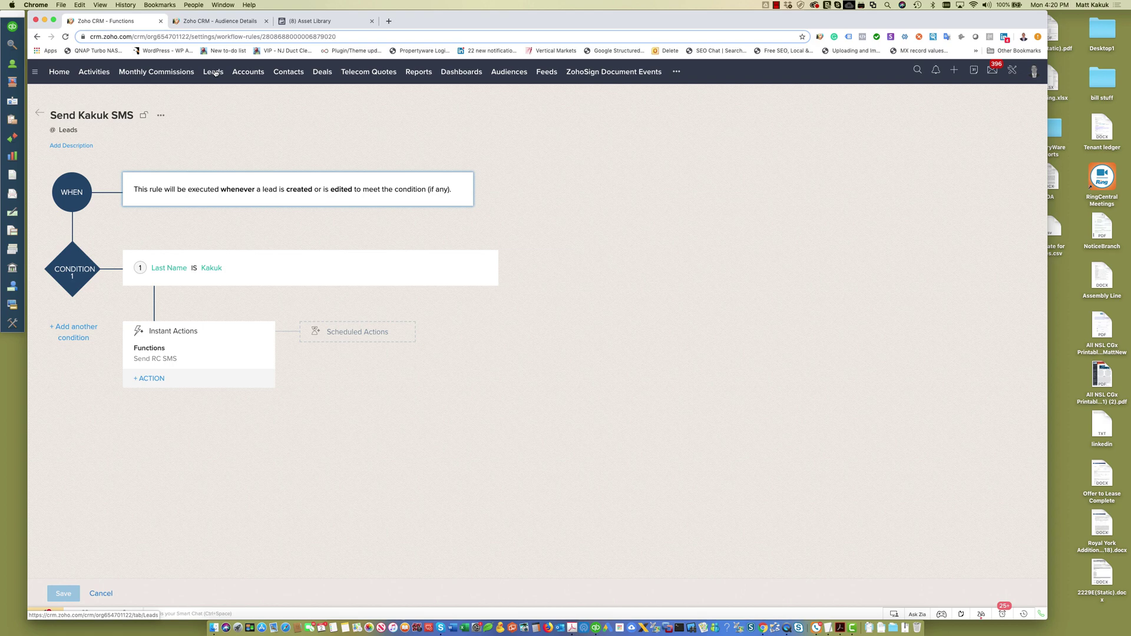
# Open the Campaign 1 rule from Setup's Workflow Rules list
pyautogui.click(1012, 71)
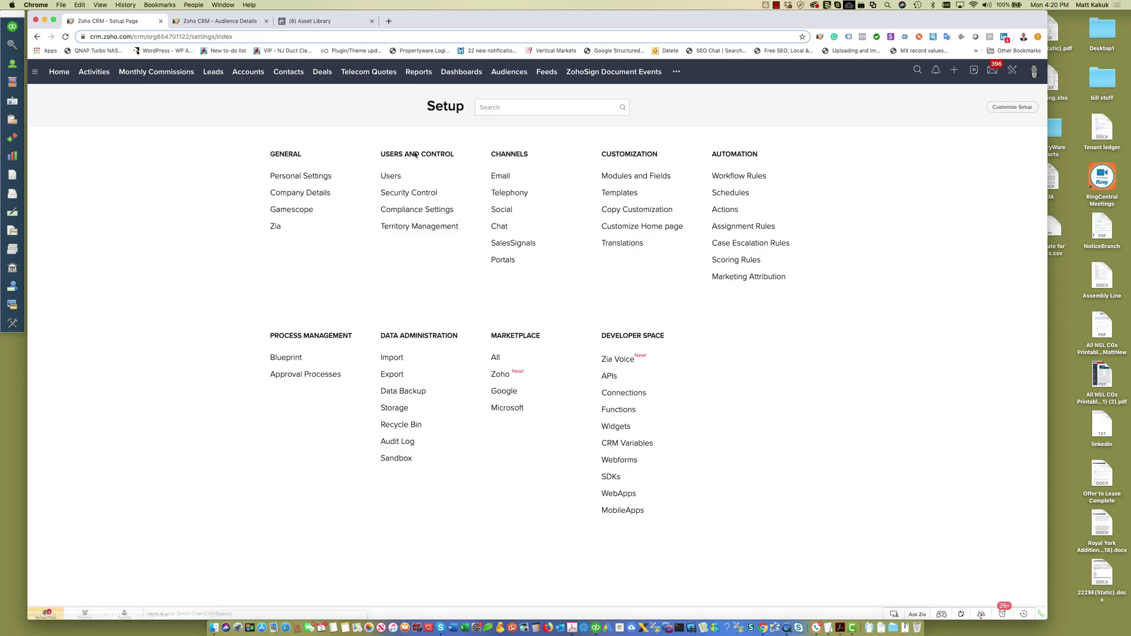
pyautogui.click(501, 106)
pyautogui.click(730, 175)
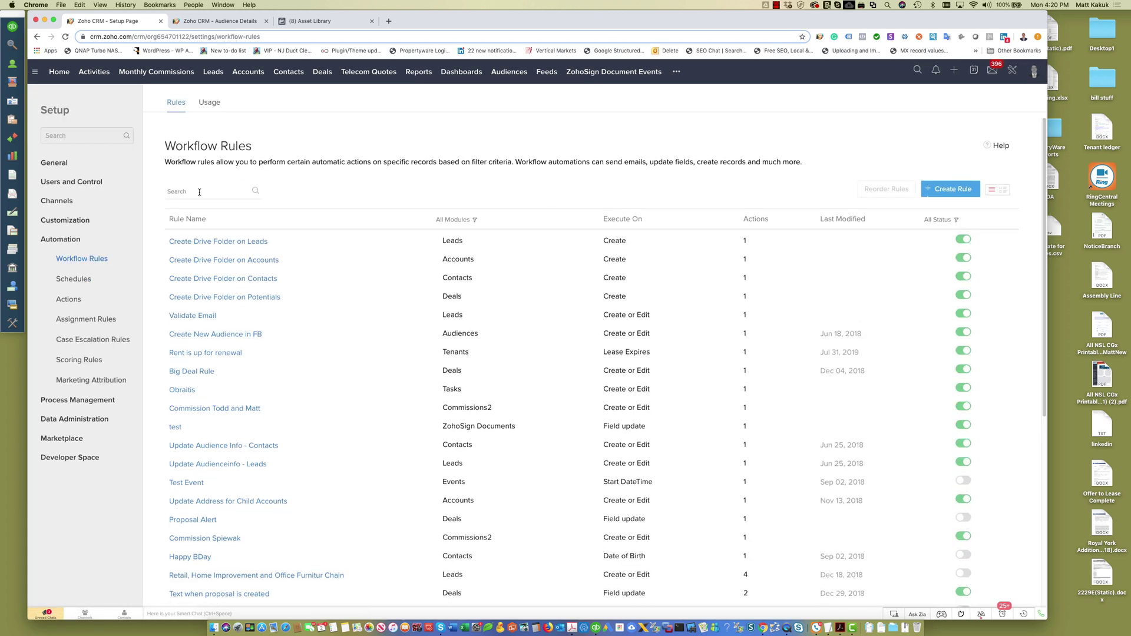
pyautogui.click(199, 192)
pyautogui.scroll(-5, 324, 576)
pyautogui.click(191, 546)
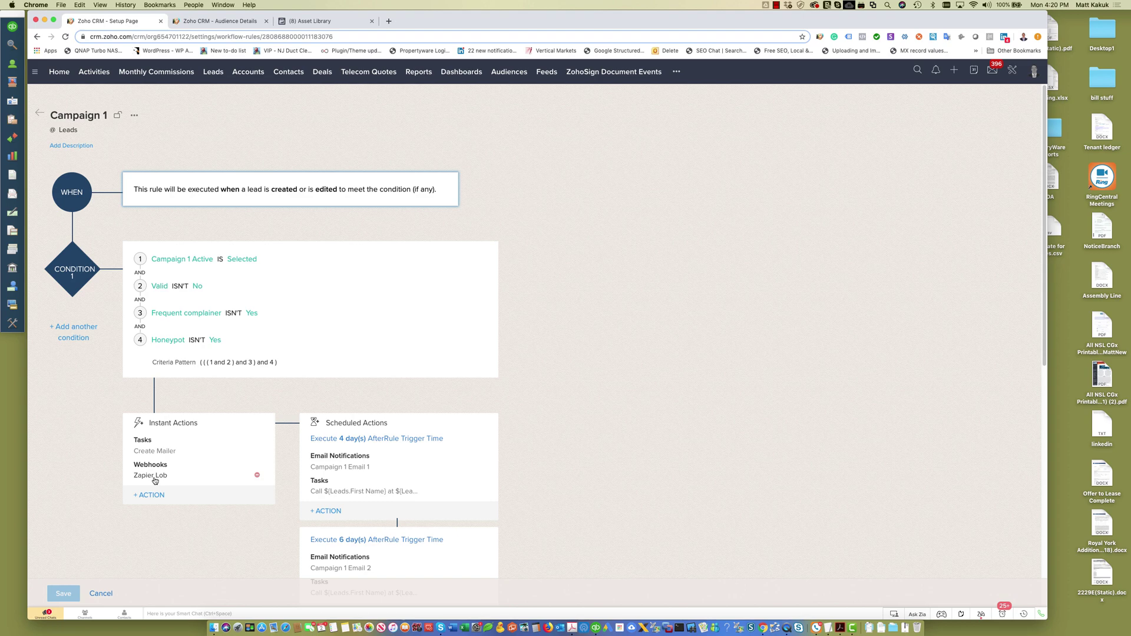
# Pick Send RC SMS as a function action on the 6-day step, then cancel it and leave the rule unsaved
pyautogui.scroll(-1, 412, 467)
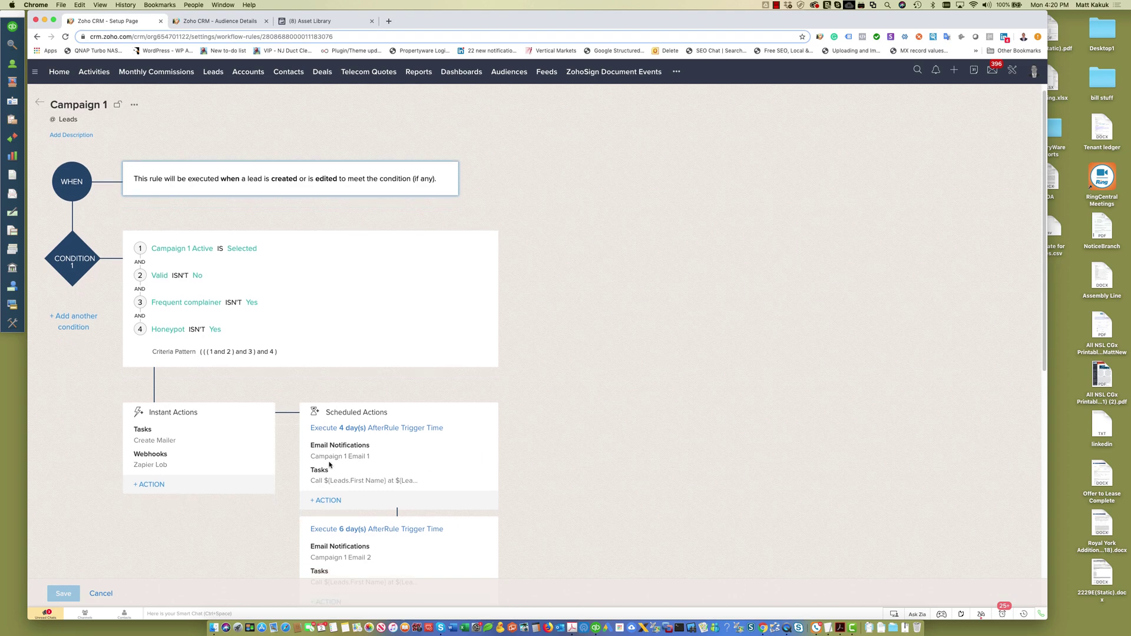
pyautogui.scroll(-5, 347, 461)
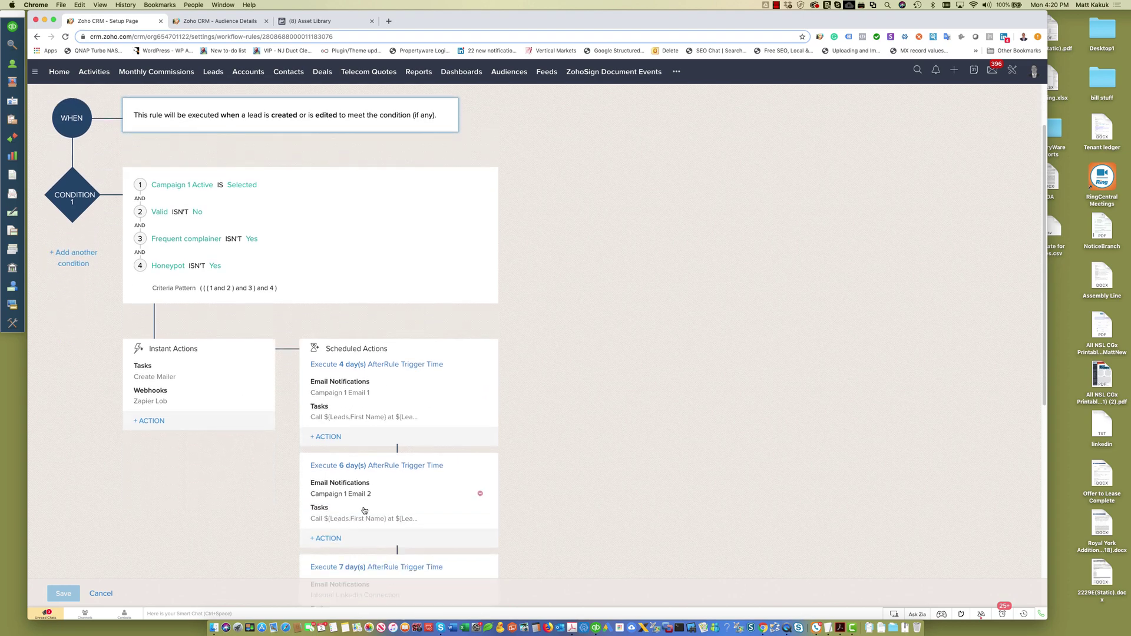
pyautogui.click(334, 432)
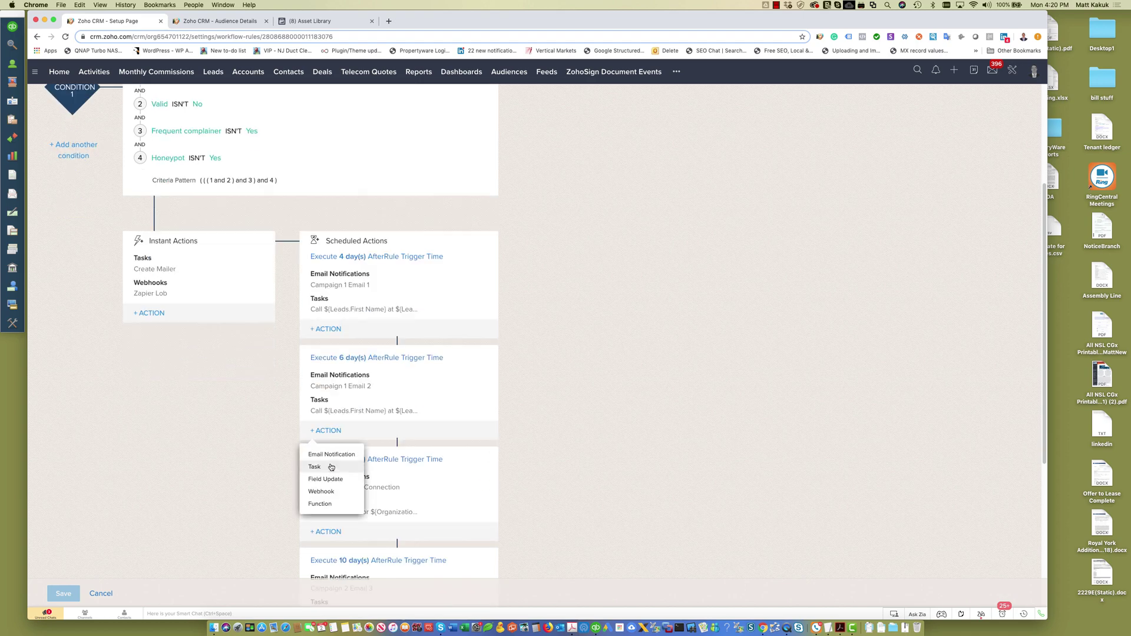
pyautogui.click(320, 503)
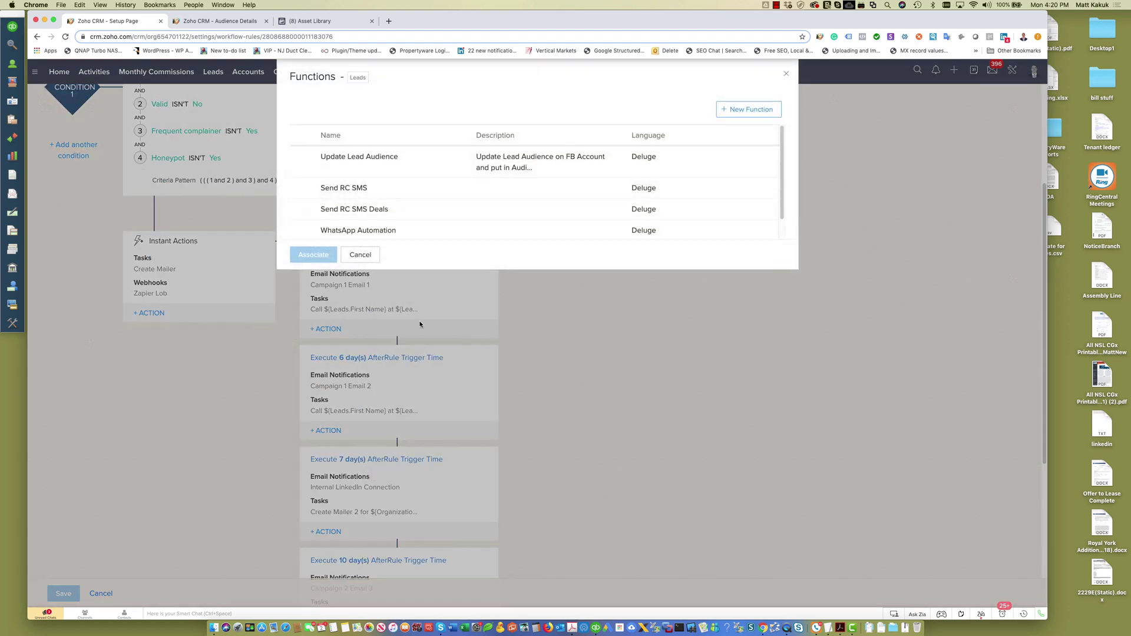
pyautogui.click(300, 188)
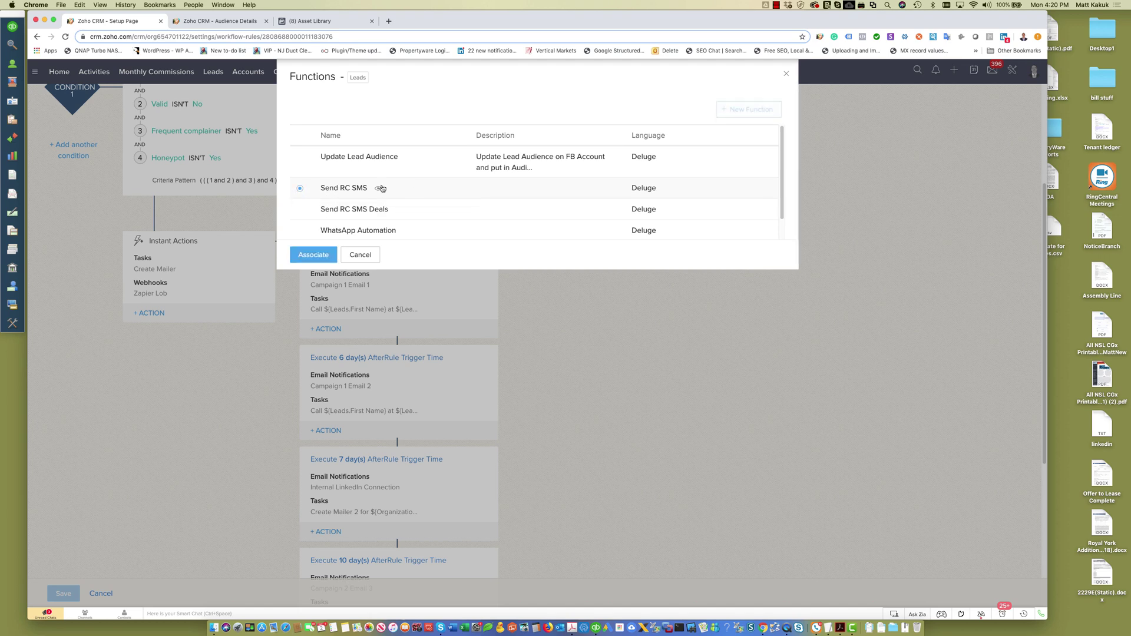
pyautogui.click(360, 254)
pyautogui.scroll(-5, 323, 540)
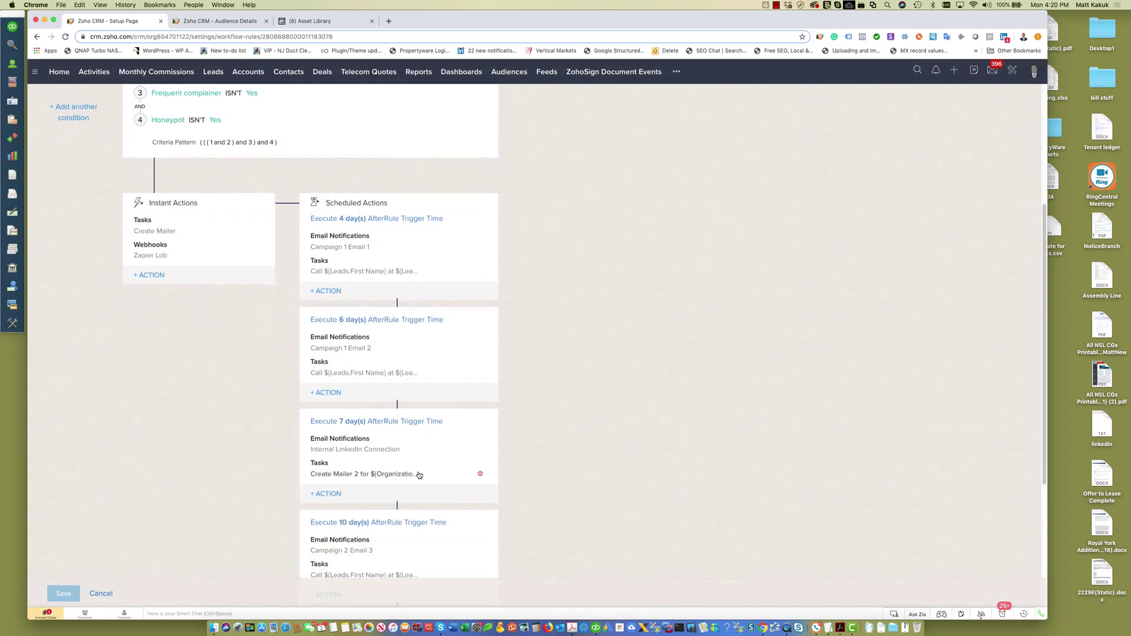
pyautogui.click(95, 594)
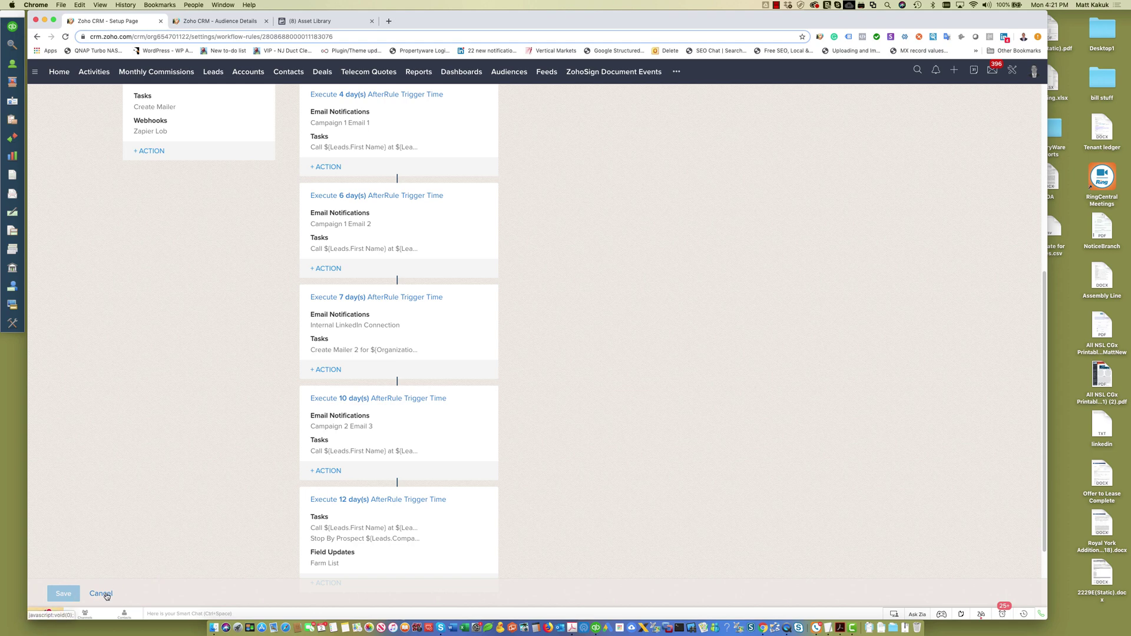